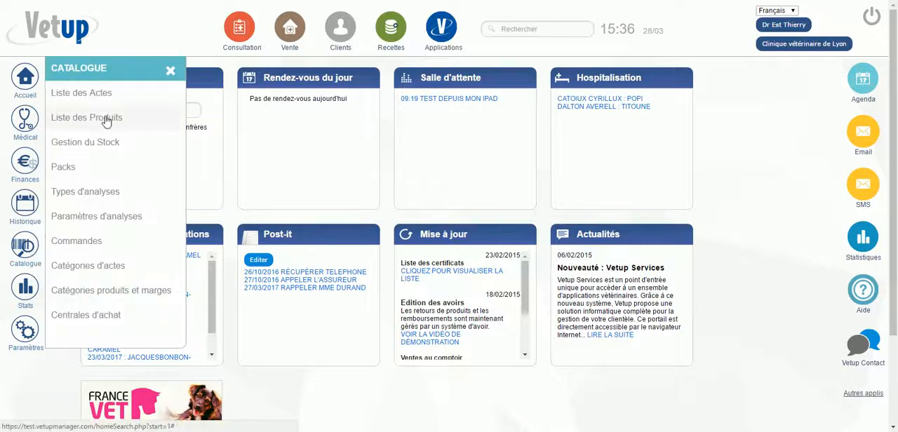
Search the product list for "clor" and open the CLORKETAM 1000 SOL INJECTABLE FL. 10 ML record
left_click(104, 116)
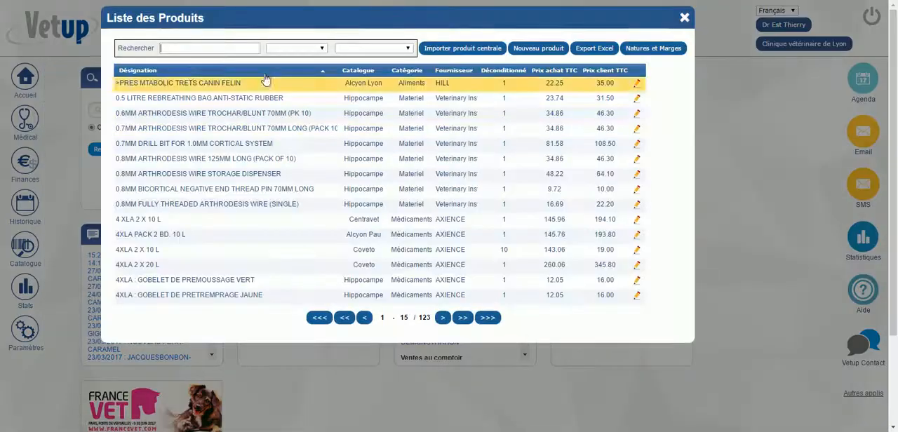
type("clor")
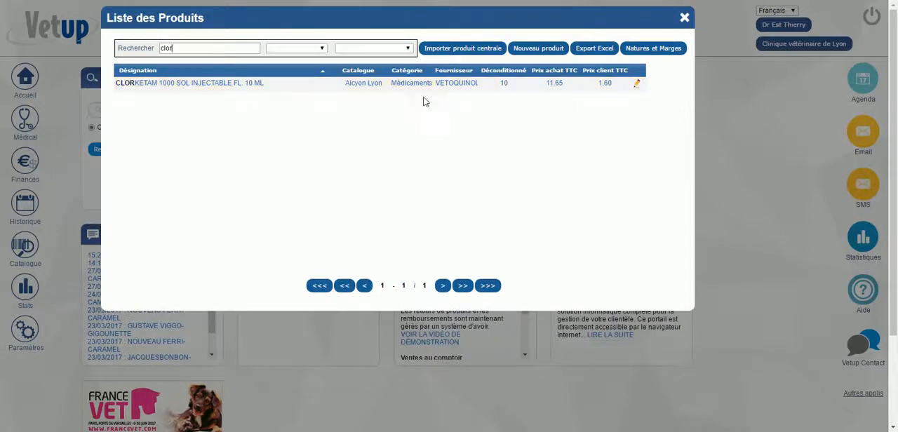
left_click(387, 85)
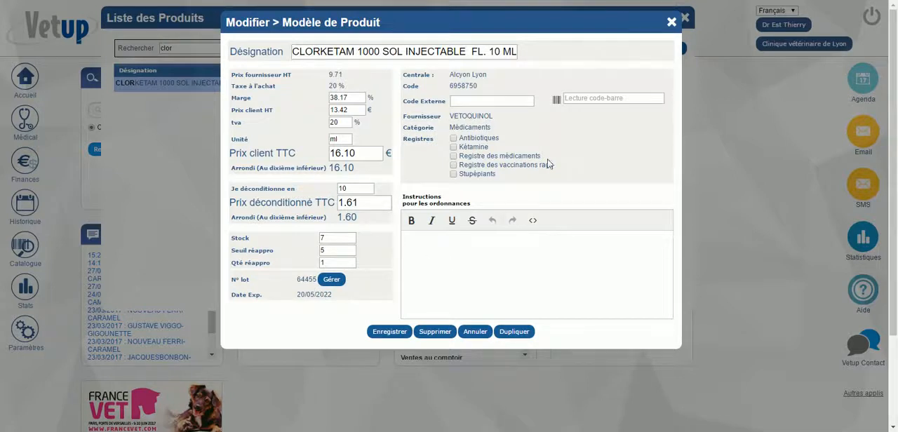
Assign the product to the Kétamine, Registre des médicaments and Stupéfiants registers, save it, and close the product list
left_click(454, 148)
left_click(453, 157)
left_click(453, 176)
left_click(394, 331)
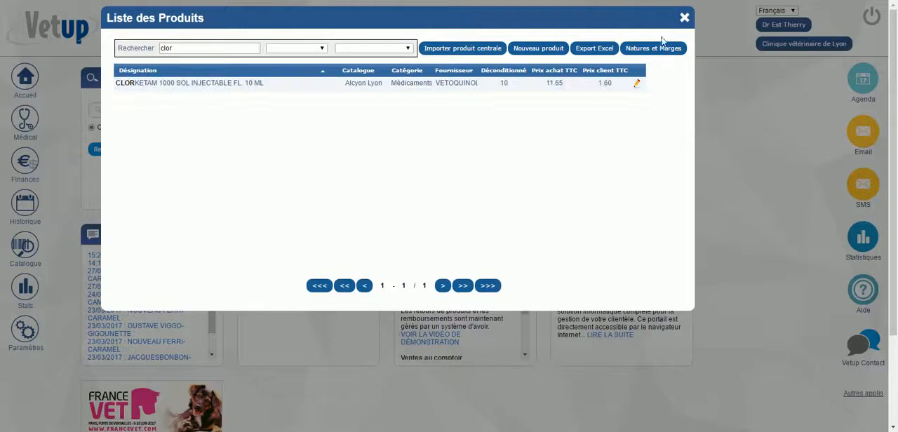
left_click(681, 19)
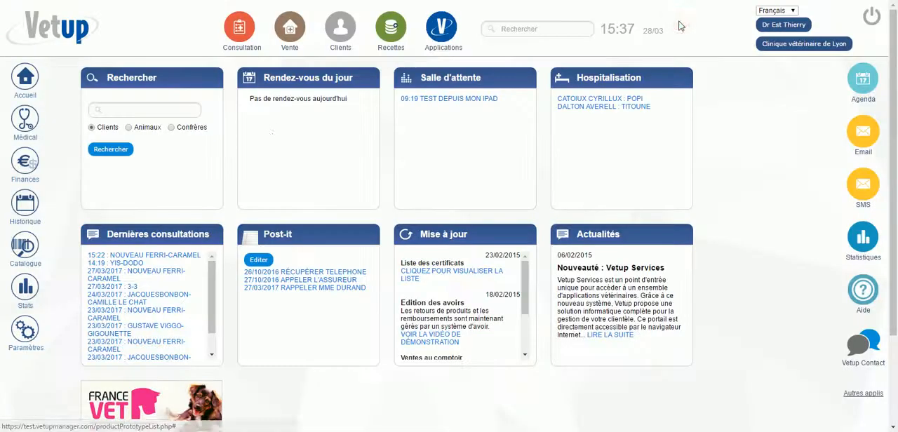
Create a new act in the list of acts with the designation "anesthésie chat"
left_click(21, 249)
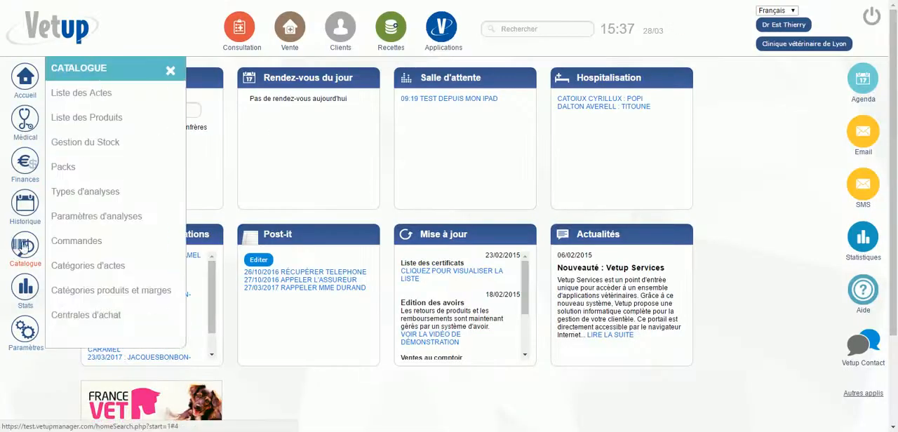
left_click(98, 96)
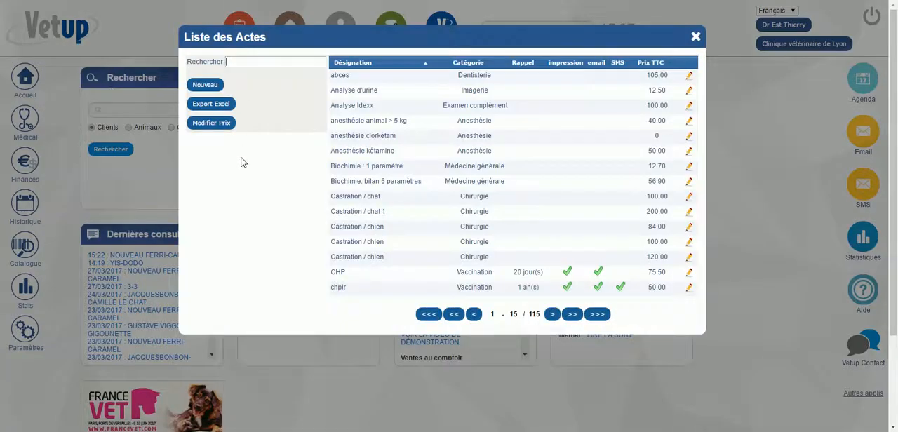
left_click(210, 103)
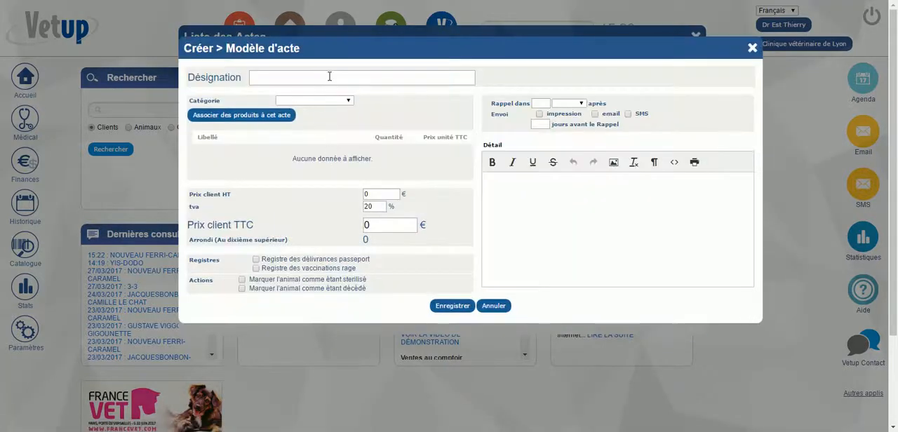
type("ane")
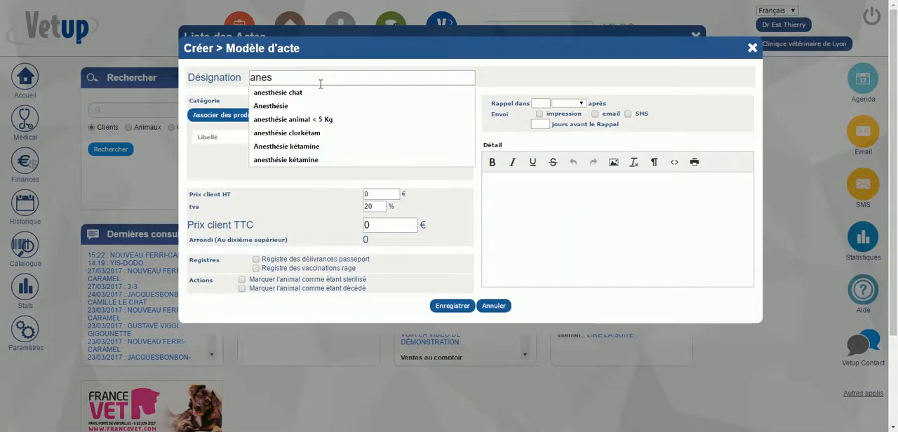
type("s")
left_click(290, 93)
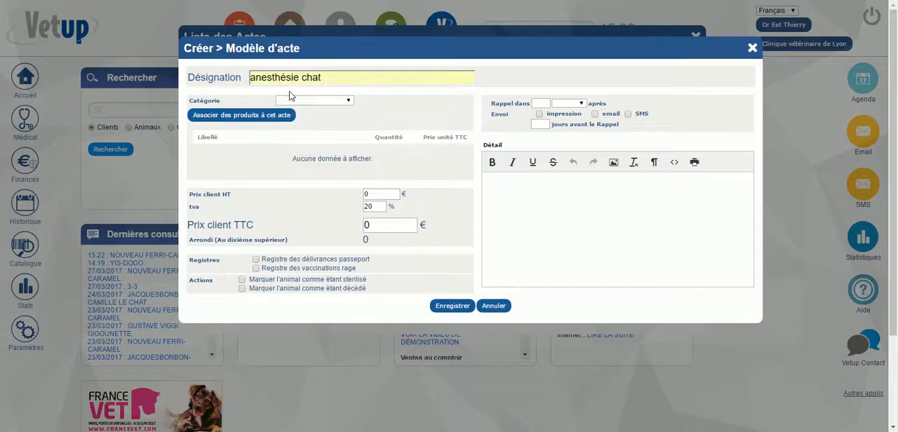
Set the new act's category to Anesthésie
left_click(268, 120)
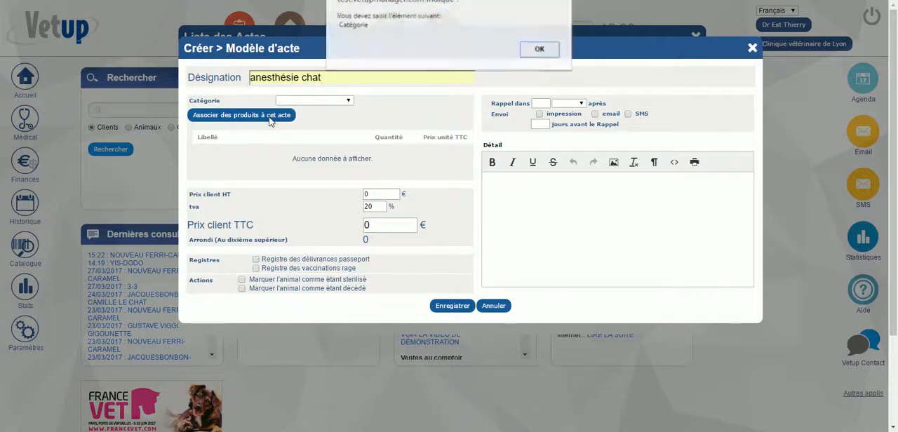
left_click(536, 51)
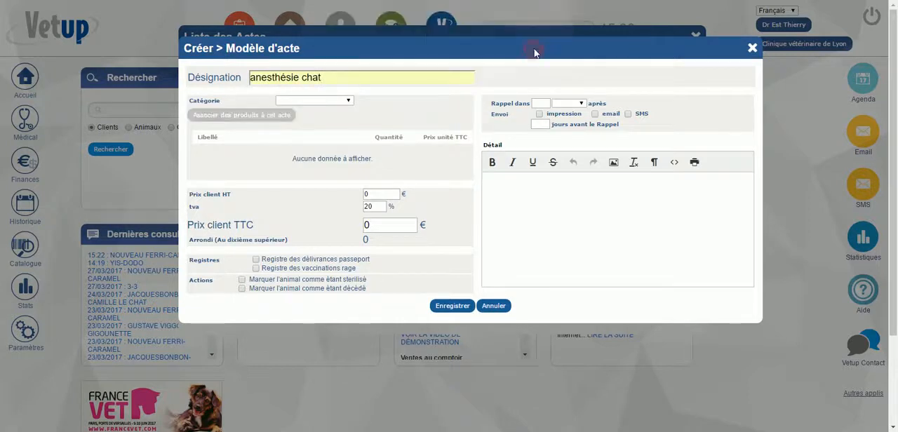
left_click(347, 99)
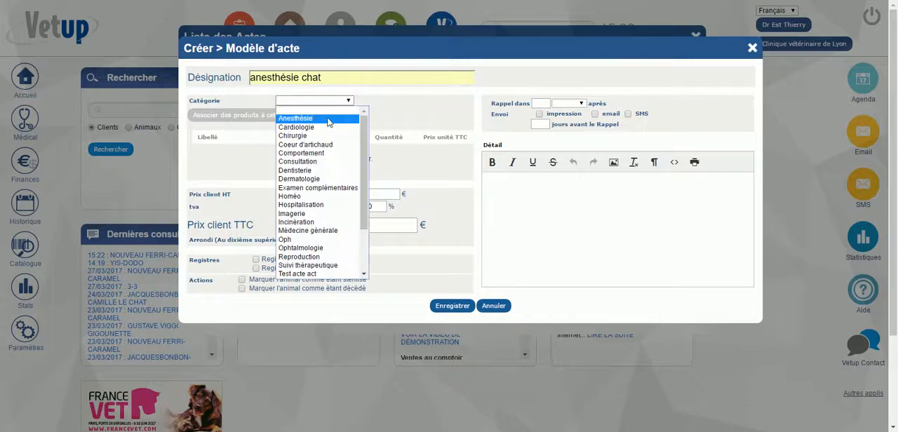
left_click(328, 120)
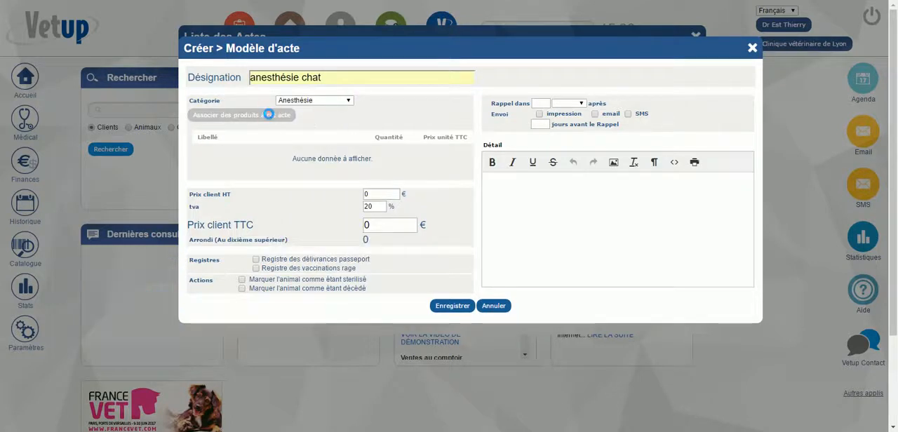
Associate CLORKETAM 1000 SOL INJECTABLE FL. 10 ML with the act, keeping a quantity of 1 and its preset registers
left_click(255, 117)
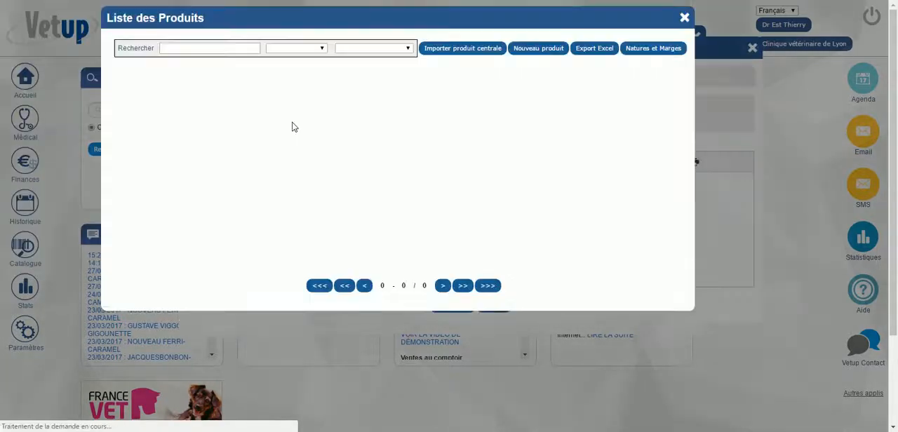
type("clo")
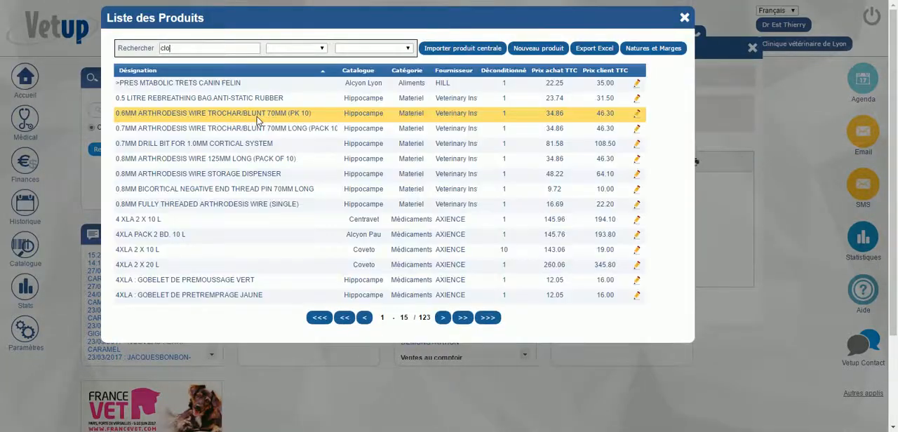
type("r")
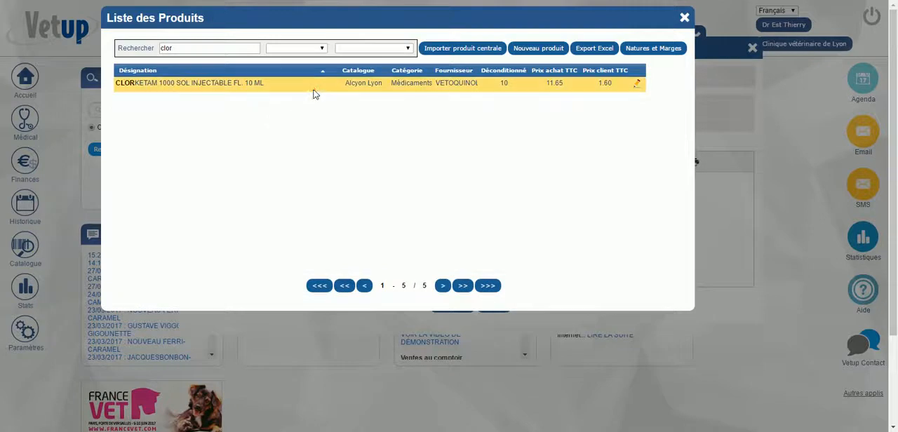
left_click(314, 87)
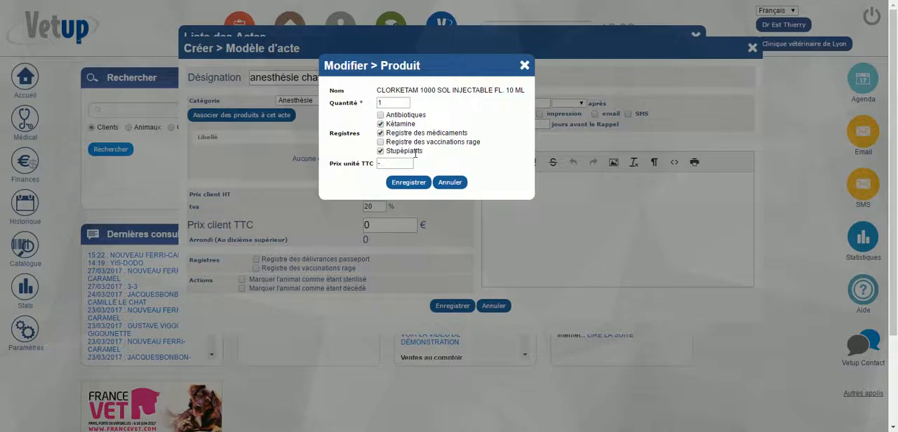
left_click(407, 182)
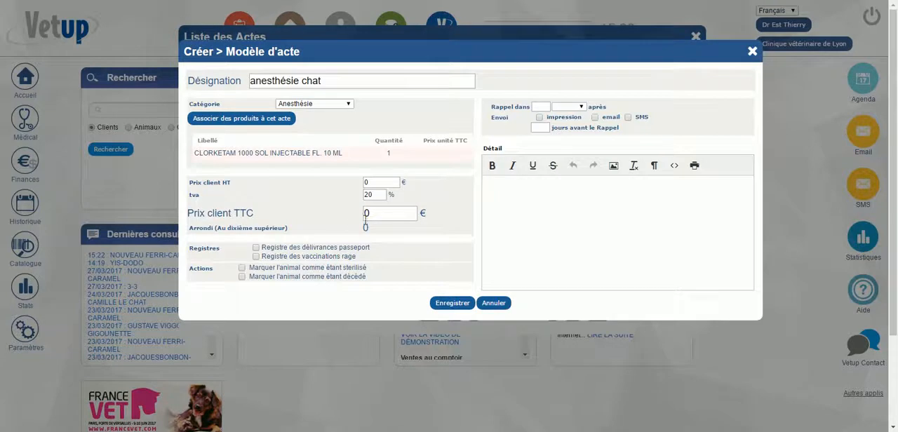
Set the act's client price including tax to 20 €, save the act, and close the list of acts
key("BackSpace")
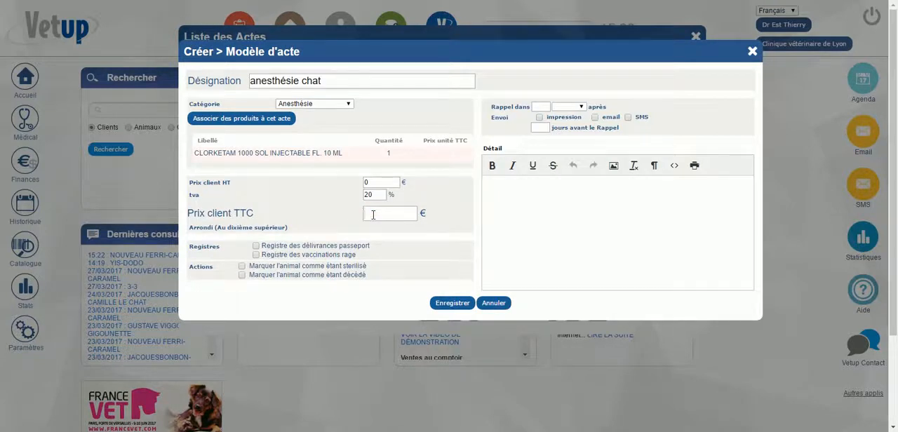
type("20")
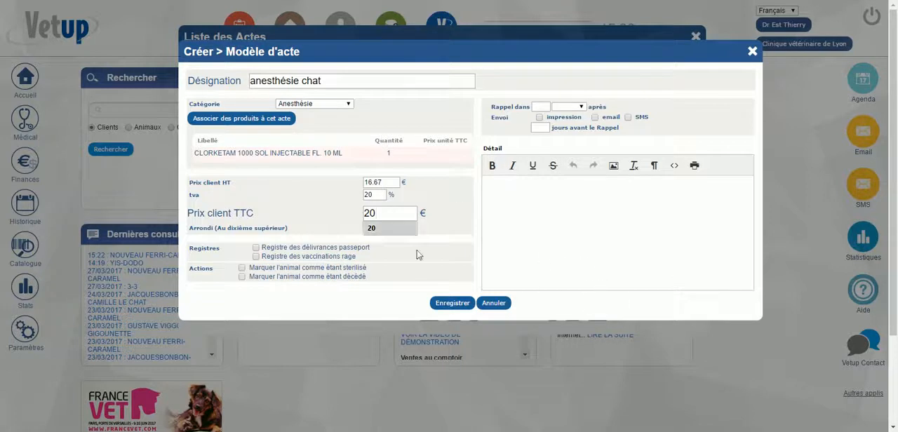
left_click(457, 305)
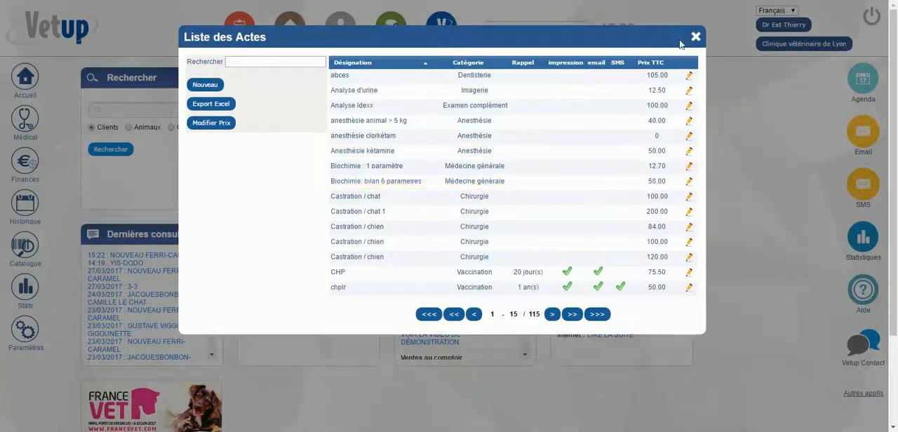
left_click(696, 37)
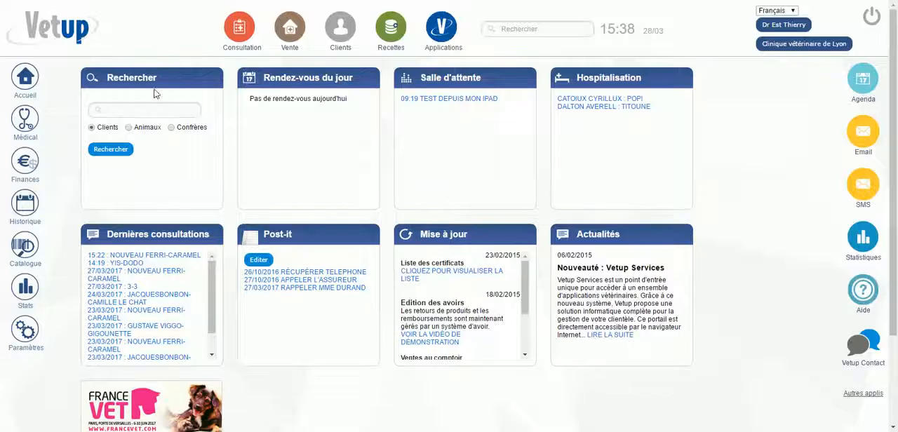
Start a new consultation for the cat caramel, finding the animal through its owner's name
left_click(232, 37)
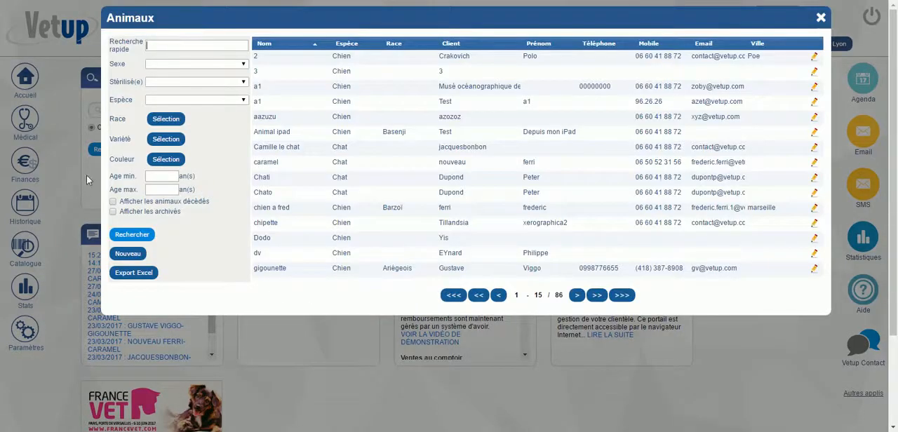
type("nouve")
left_click(301, 56)
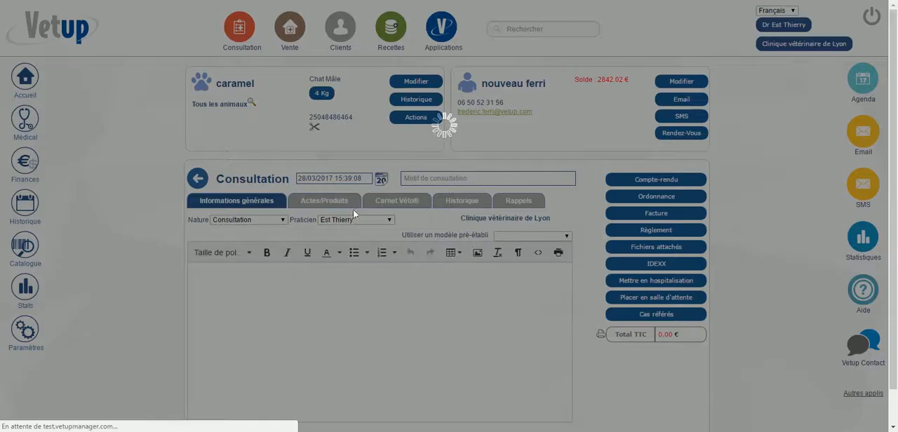
left_click(438, 159)
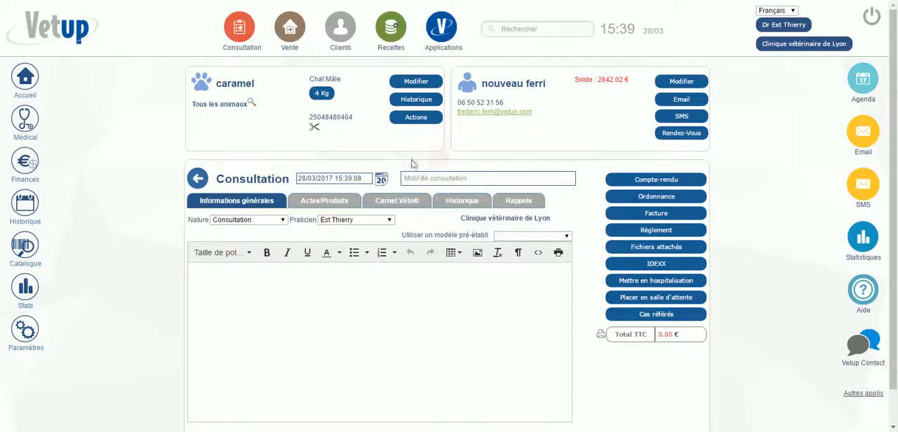
Add the act "anesthésie chat" to the consultation's acts and products
left_click(326, 202)
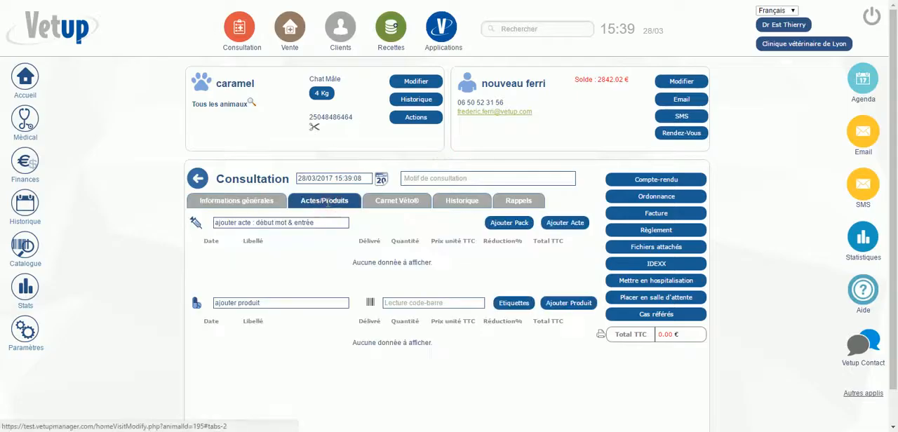
left_click(249, 222)
type("anesth")
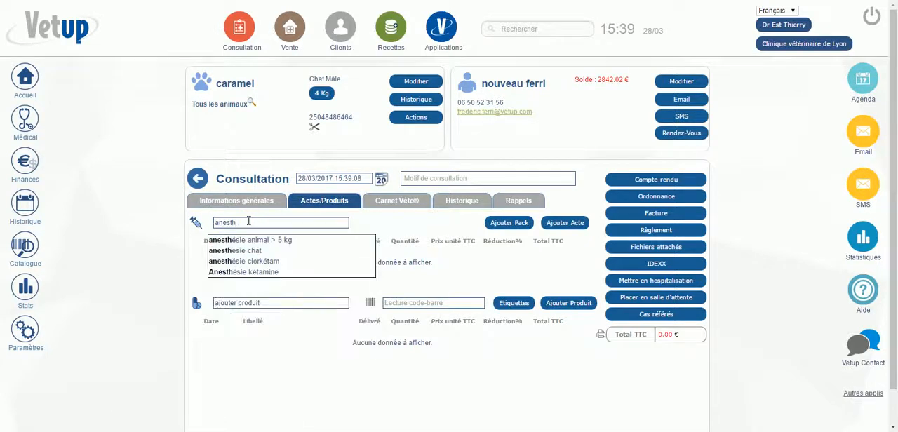
left_click(264, 252)
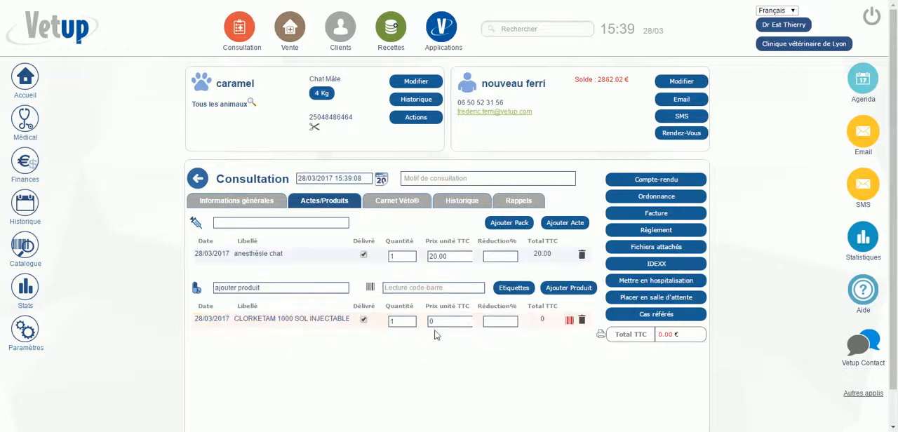
Set the CLORKETAM product's quantity to 0.3 and save its register information with the prefilled lot and identification details
left_click(400, 321)
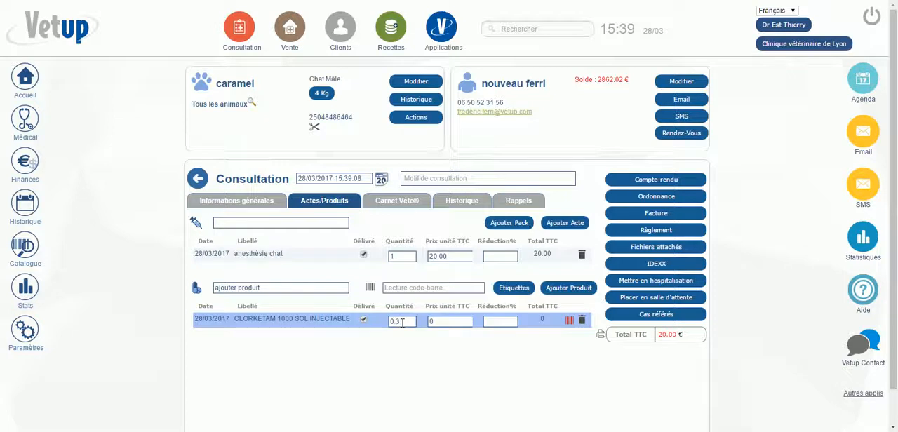
left_click(574, 324)
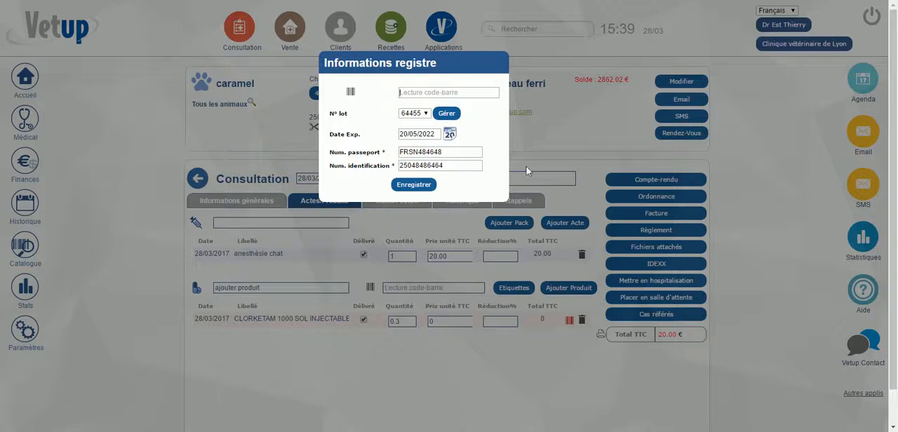
left_click(423, 186)
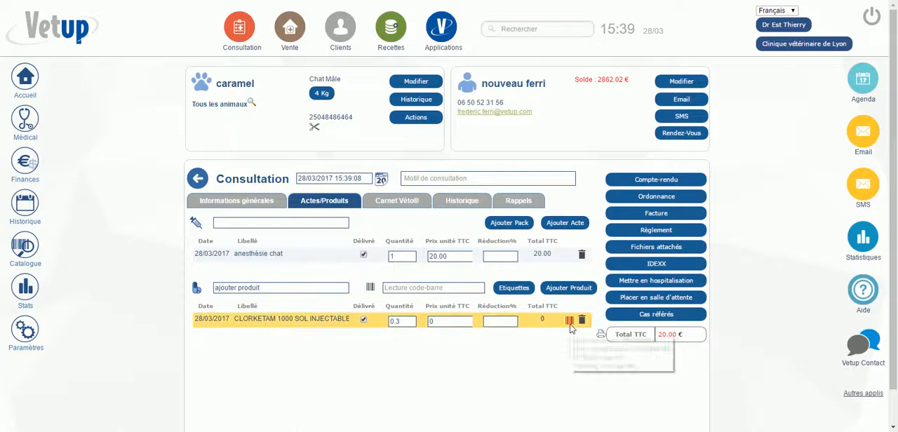
left_click(569, 321)
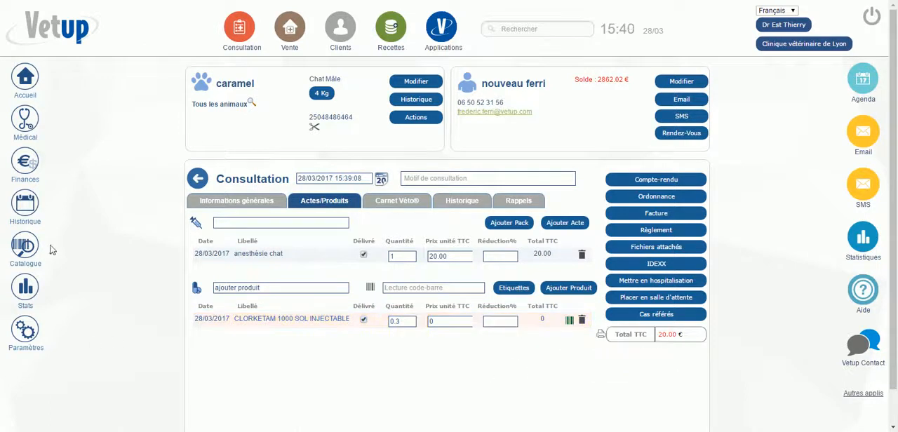
Open the registers from the history documents and search the Kétamine (Produit) register
left_click(23, 217)
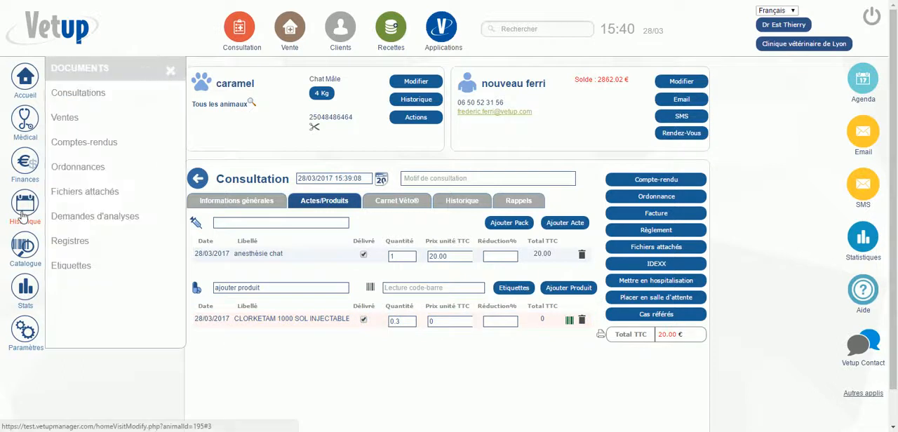
left_click(70, 242)
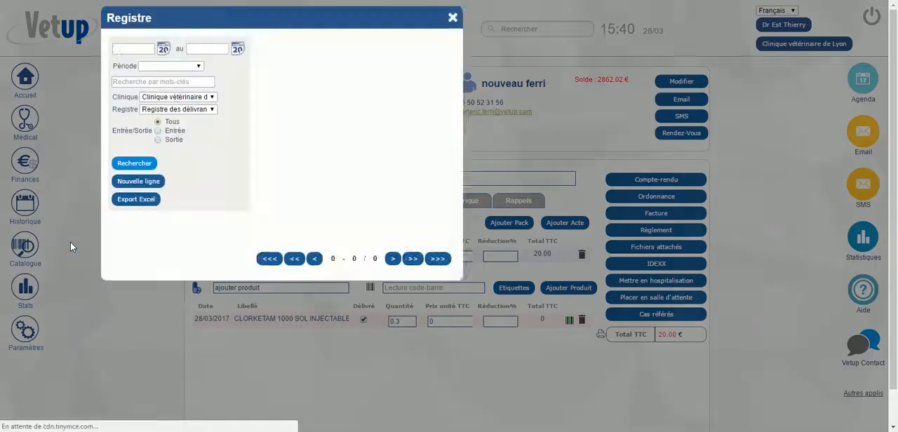
left_click(208, 110)
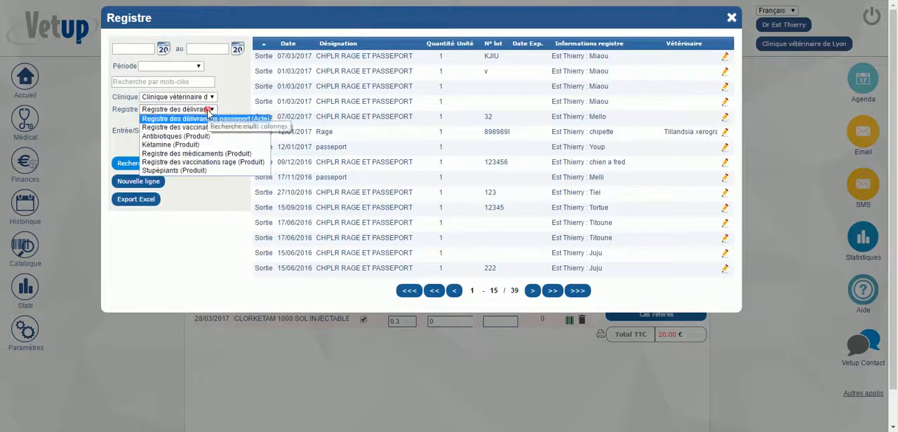
left_click(184, 145)
left_click(130, 164)
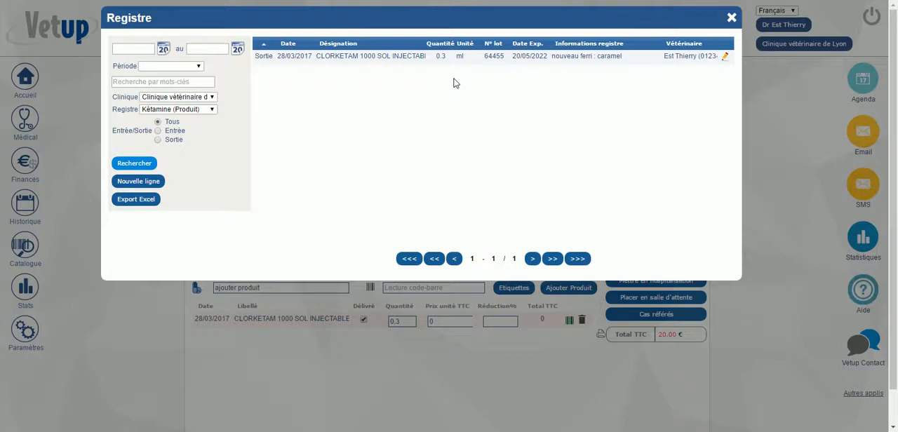
Start a new register line of type Entrée dated 22/03/2017, with centravet as the client/supplier order
left_click(138, 182)
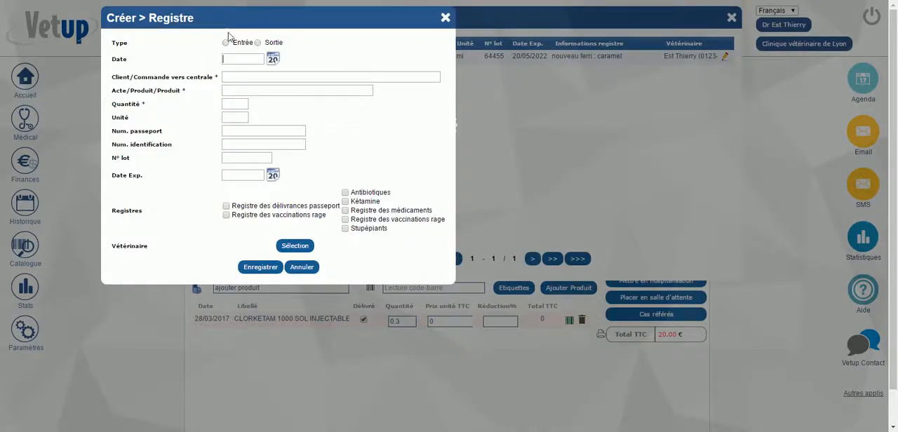
left_click(226, 43)
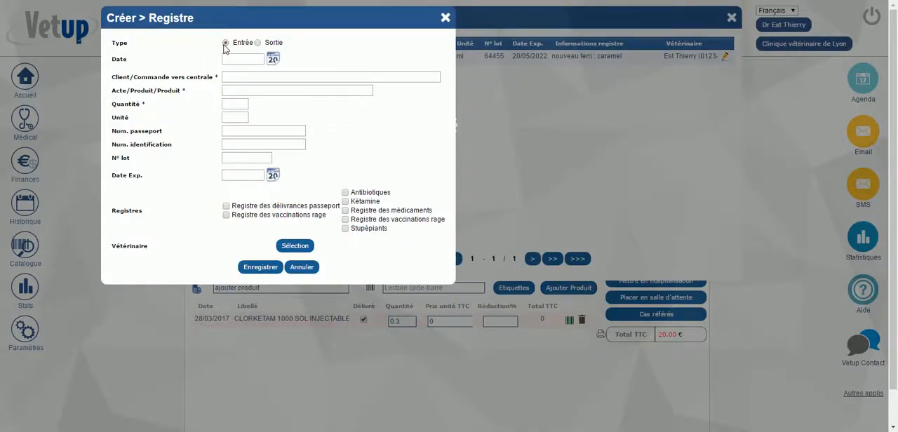
left_click(275, 60)
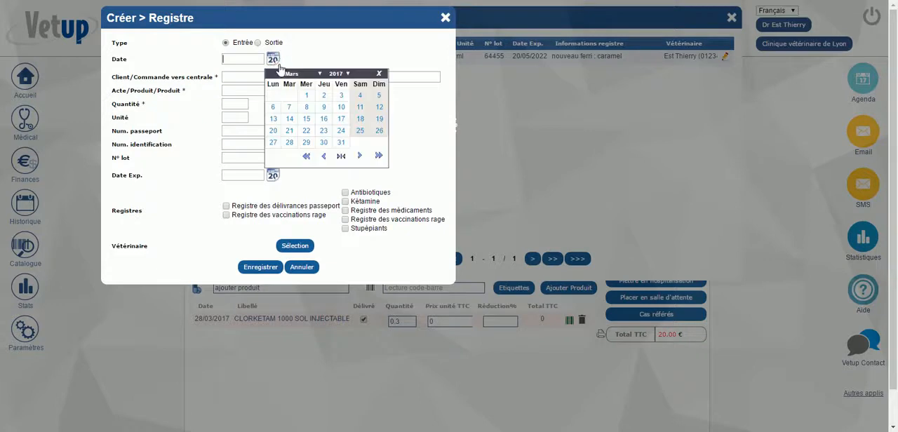
left_click(307, 133)
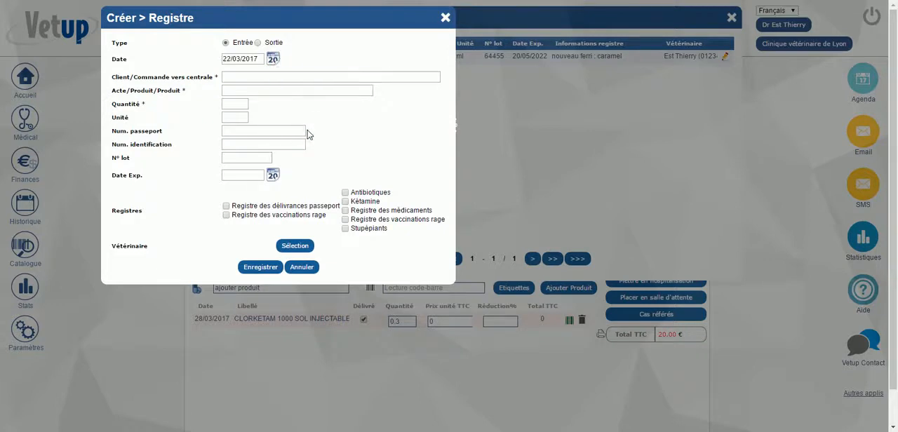
left_click(246, 75)
type("centravet")
Choose CLORKETAM 1000 SOL INJECTABLE FL. 10 ML as the line's product and set its quantity to 10 ml
left_click(235, 91)
type("CLO")
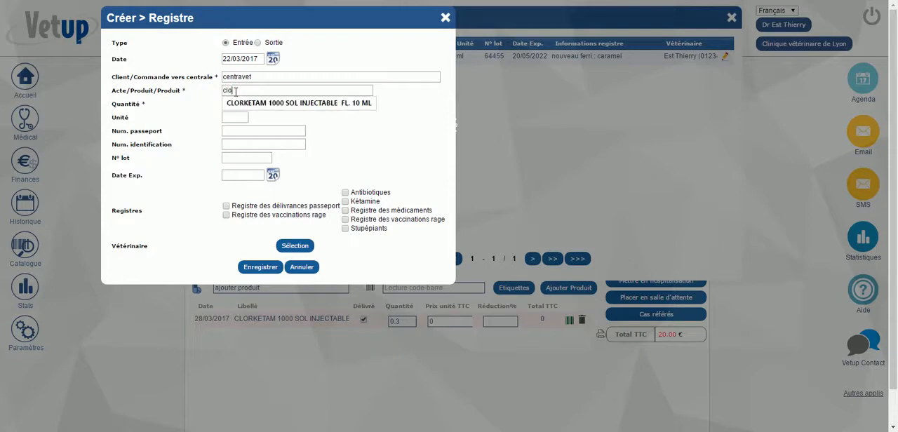
left_click(256, 104)
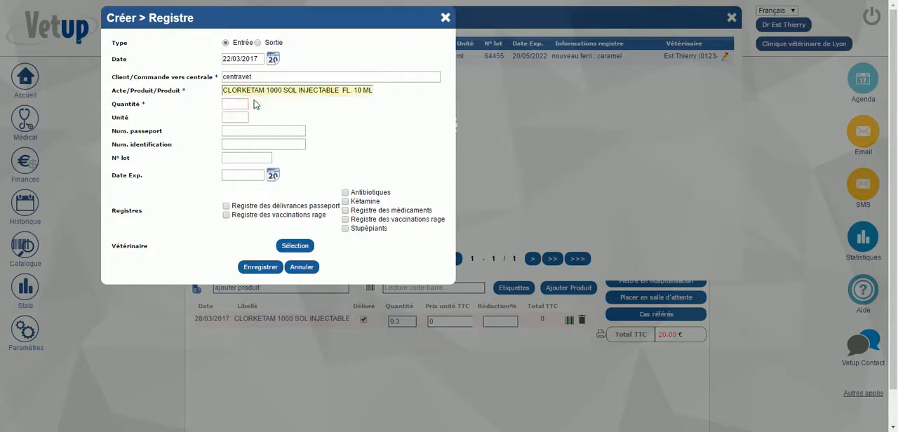
left_click(241, 103)
type("10")
left_click(300, 110)
left_click(232, 116)
type("ml")
left_click(374, 144)
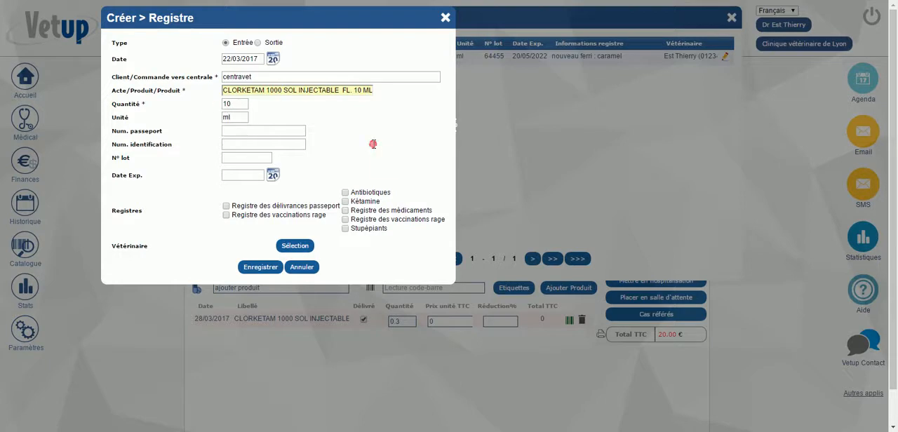
Enter lot number 844464 and set the expiry date to 21/03/2018
left_click(230, 162)
type("844464")
left_click(272, 175)
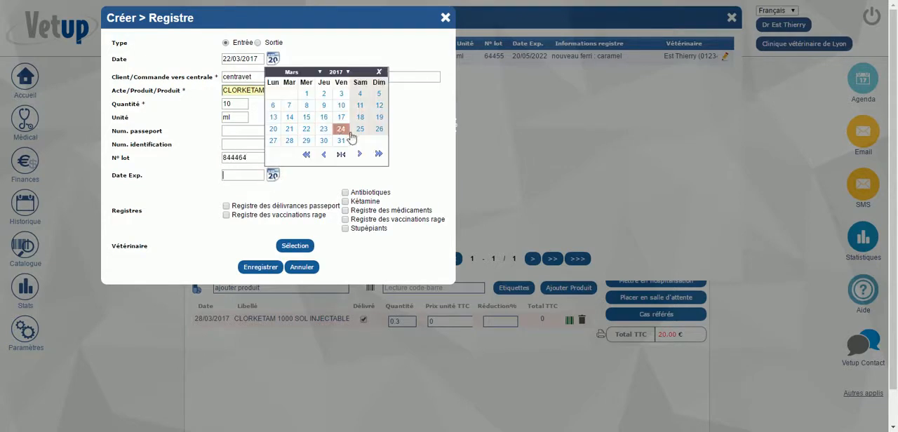
left_click(348, 73)
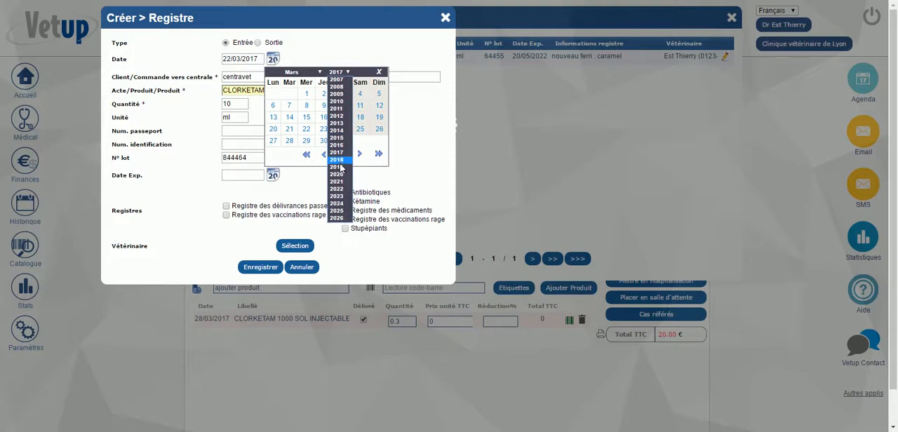
left_click(337, 160)
left_click(305, 128)
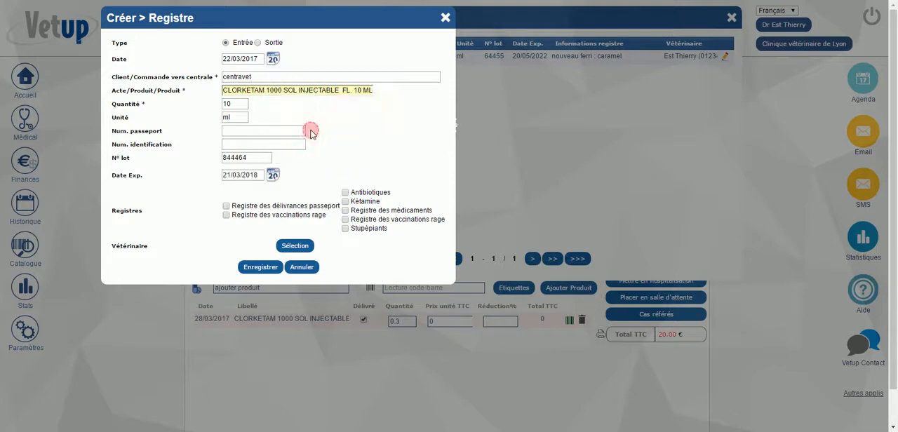
Assign the line to the Kétamine, Registre des médicaments and Stupéfiants registers, select the veterinarian, and save it
left_click(345, 202)
left_click(345, 211)
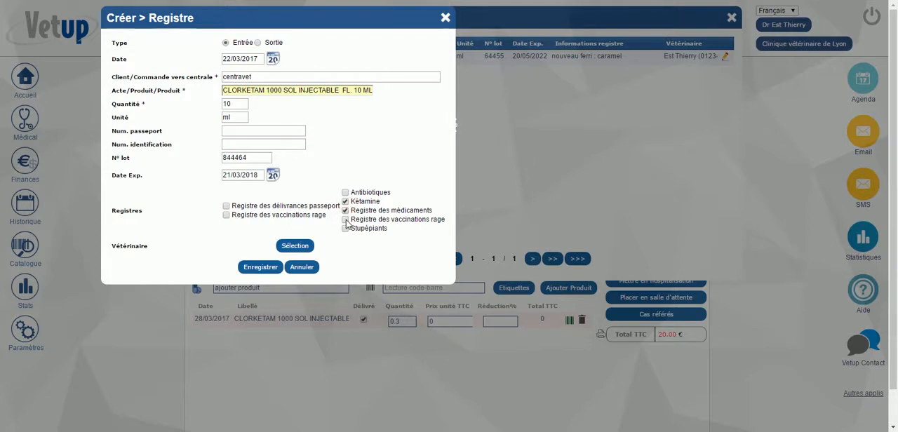
left_click(345, 228)
left_click(294, 245)
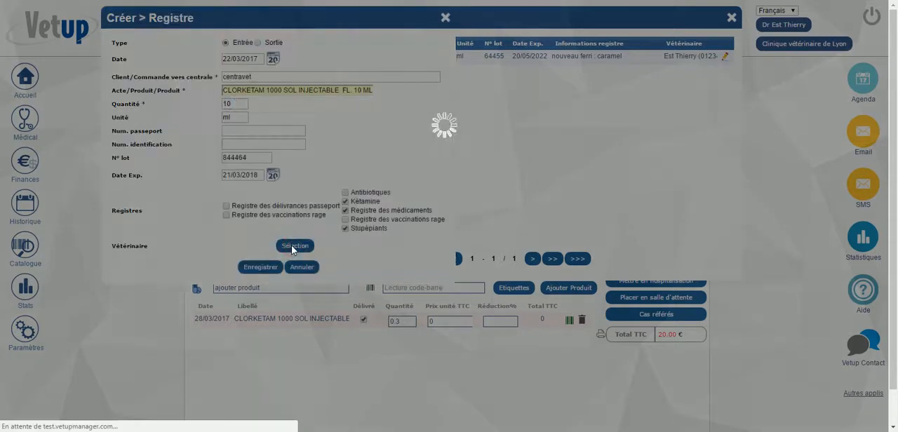
type("est")
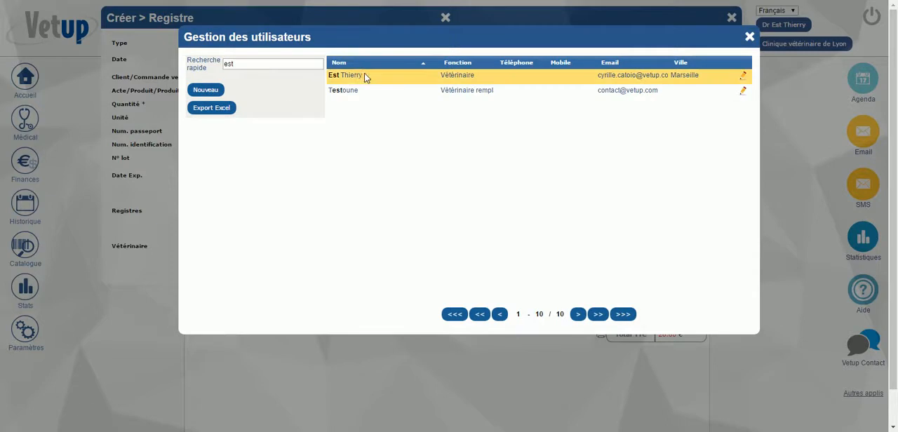
left_click(362, 75)
left_click(264, 270)
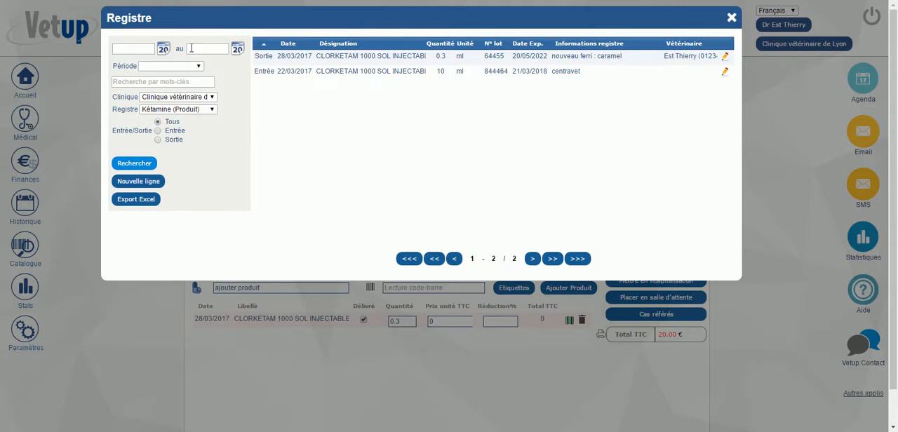
Set the ketamine register's period filter to Ce mois
left_click(197, 67)
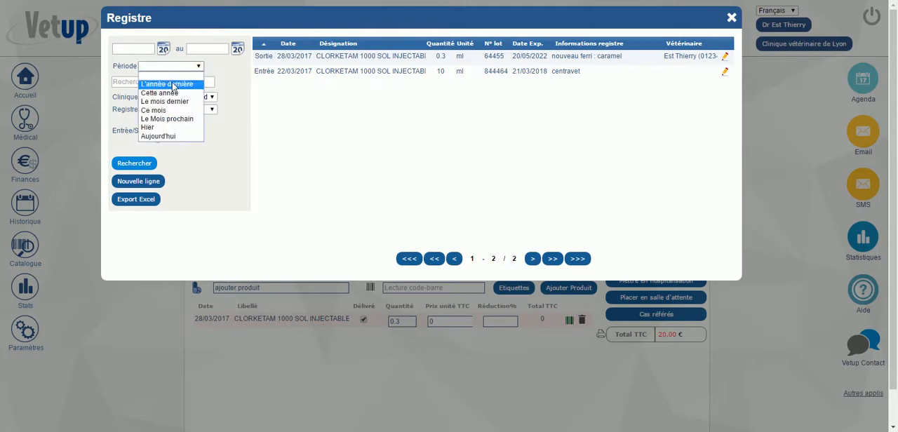
left_click(162, 111)
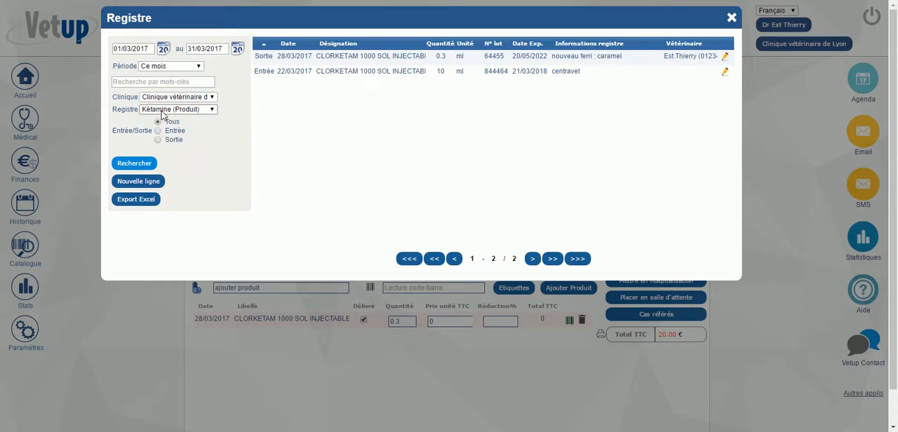